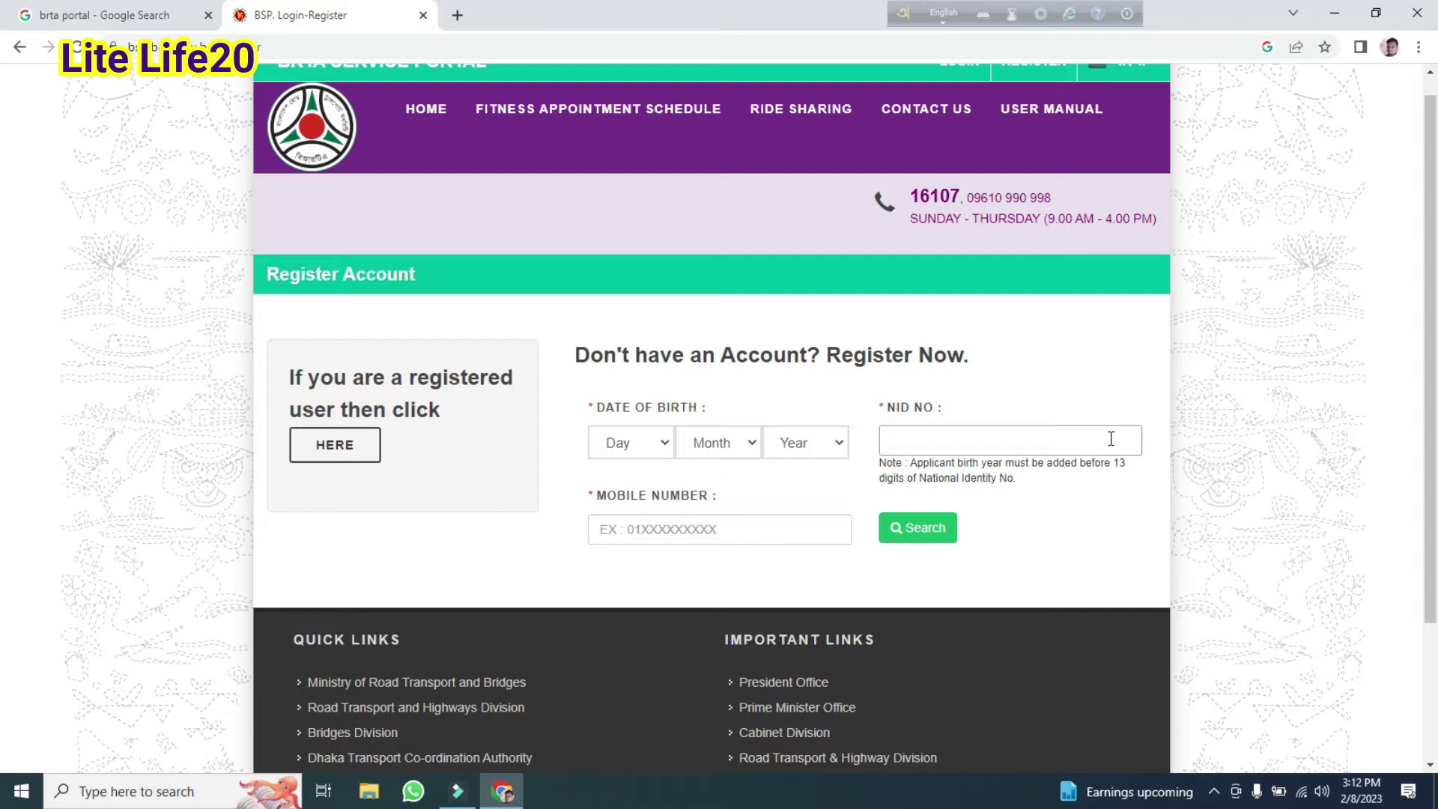
Review the NID number field with its birth-year note and the mobile number field on the account registration form
click(929, 439)
click(904, 443)
click(921, 456)
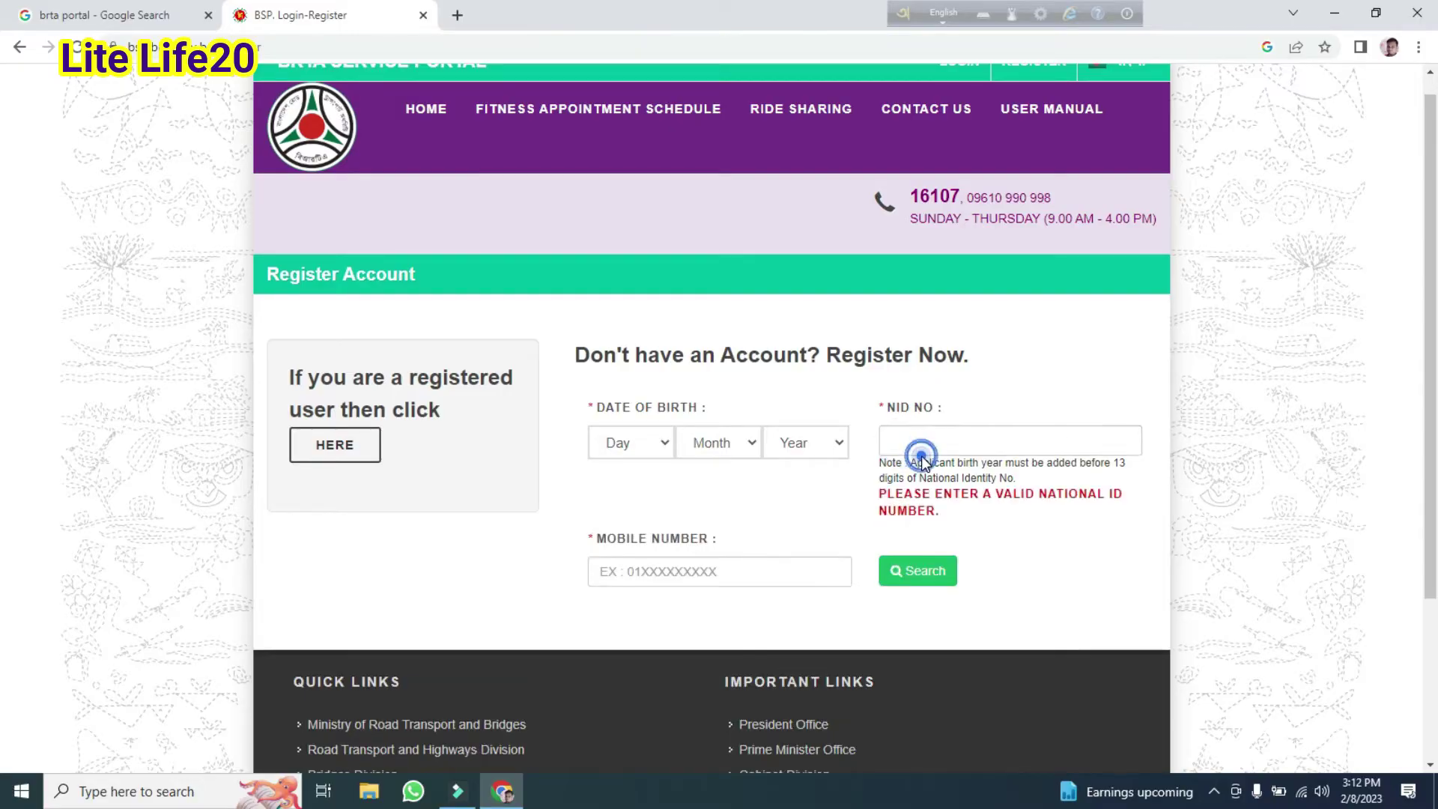
drag(922, 462, 964, 456)
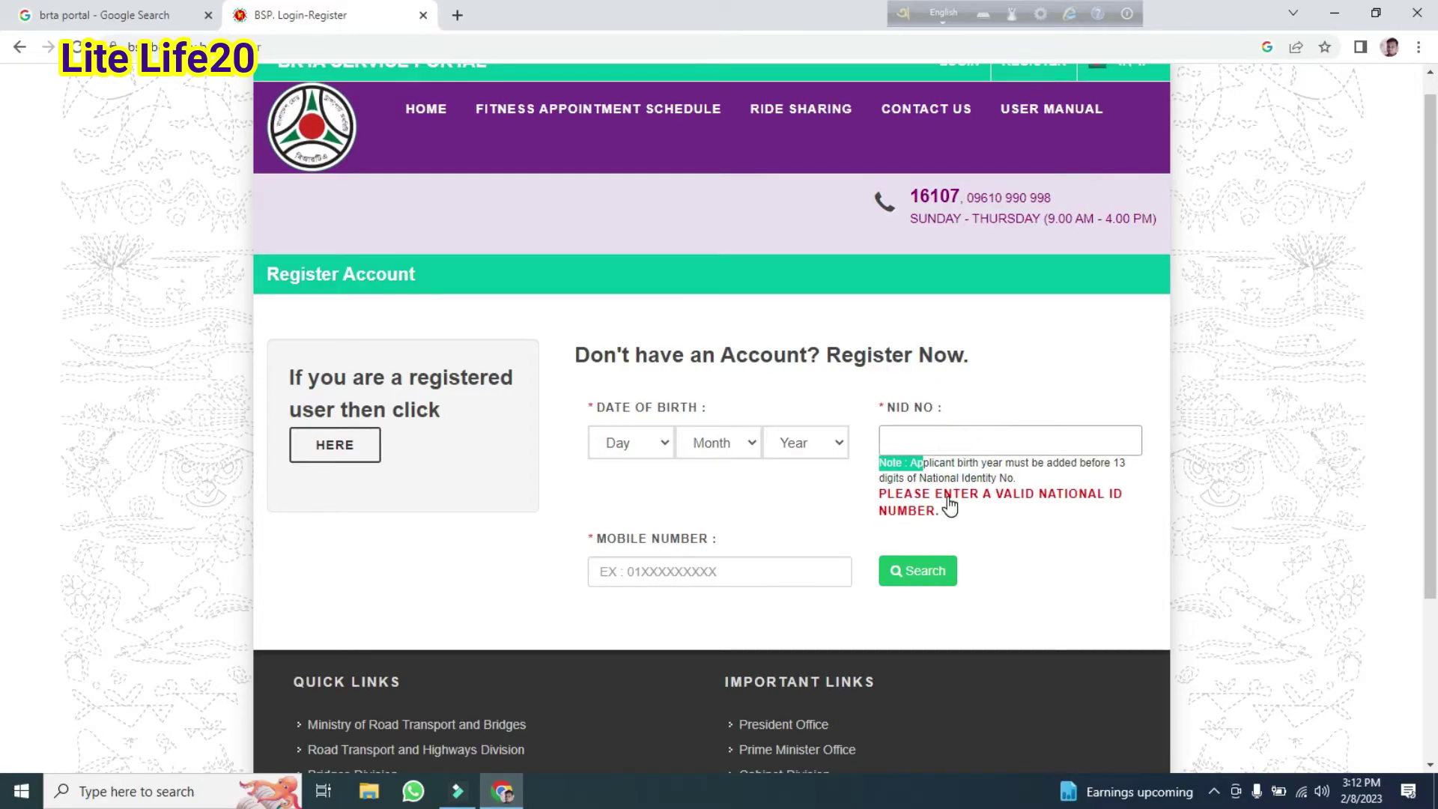
click(638, 573)
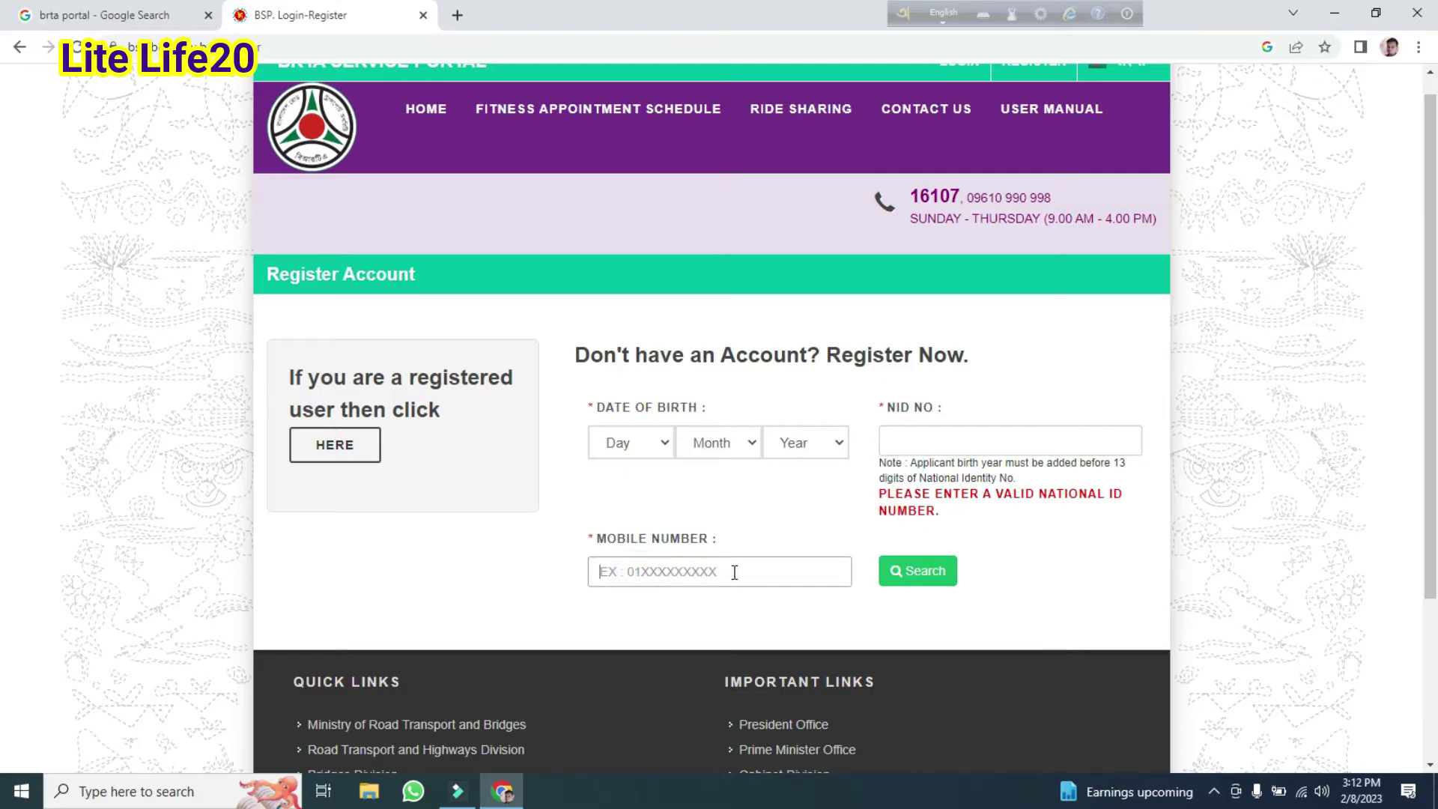
click(652, 578)
scroll(758, 513, down, 1)
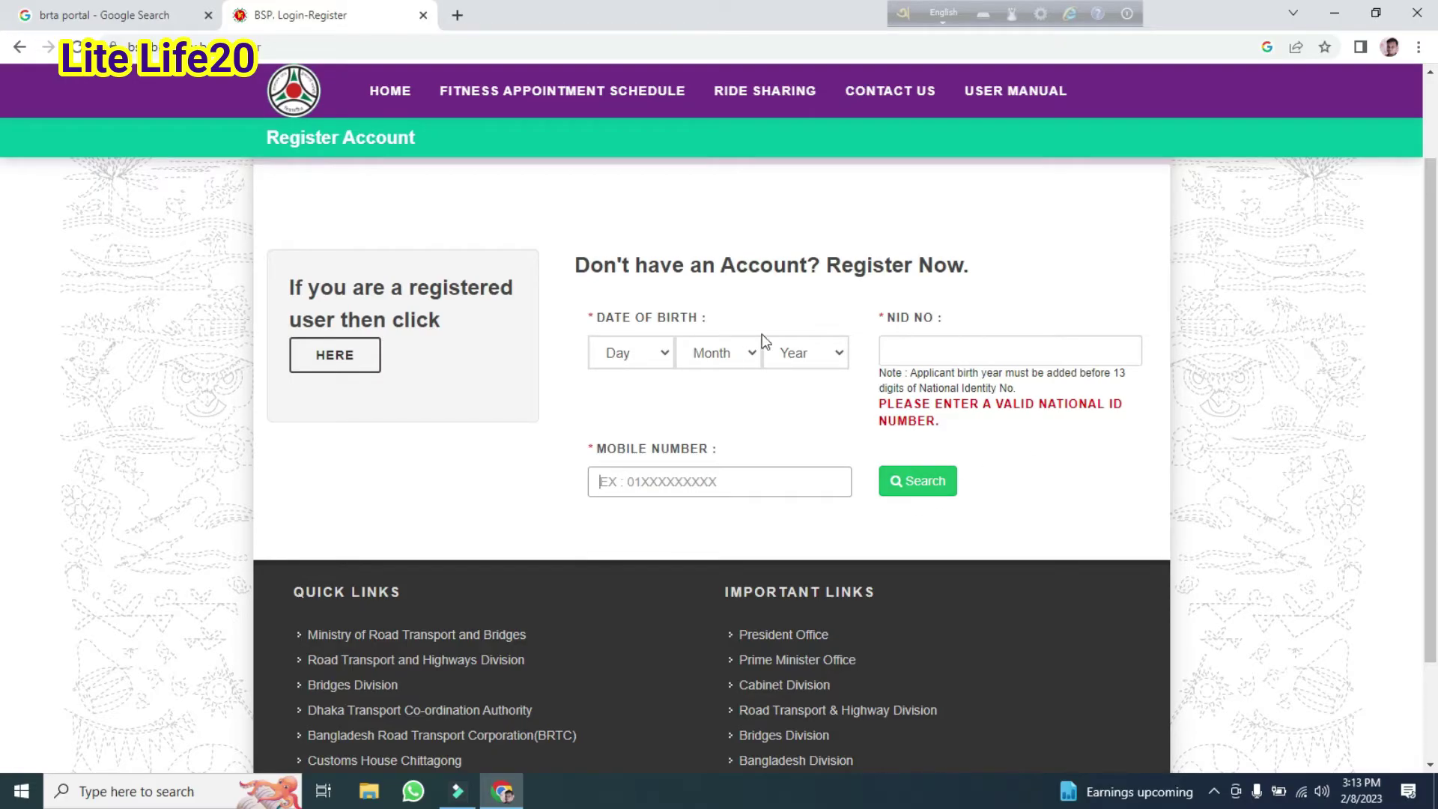
Return to the portal's home page, dismiss the notice and log in to the BSP account with the prefilled credentials
click(395, 95)
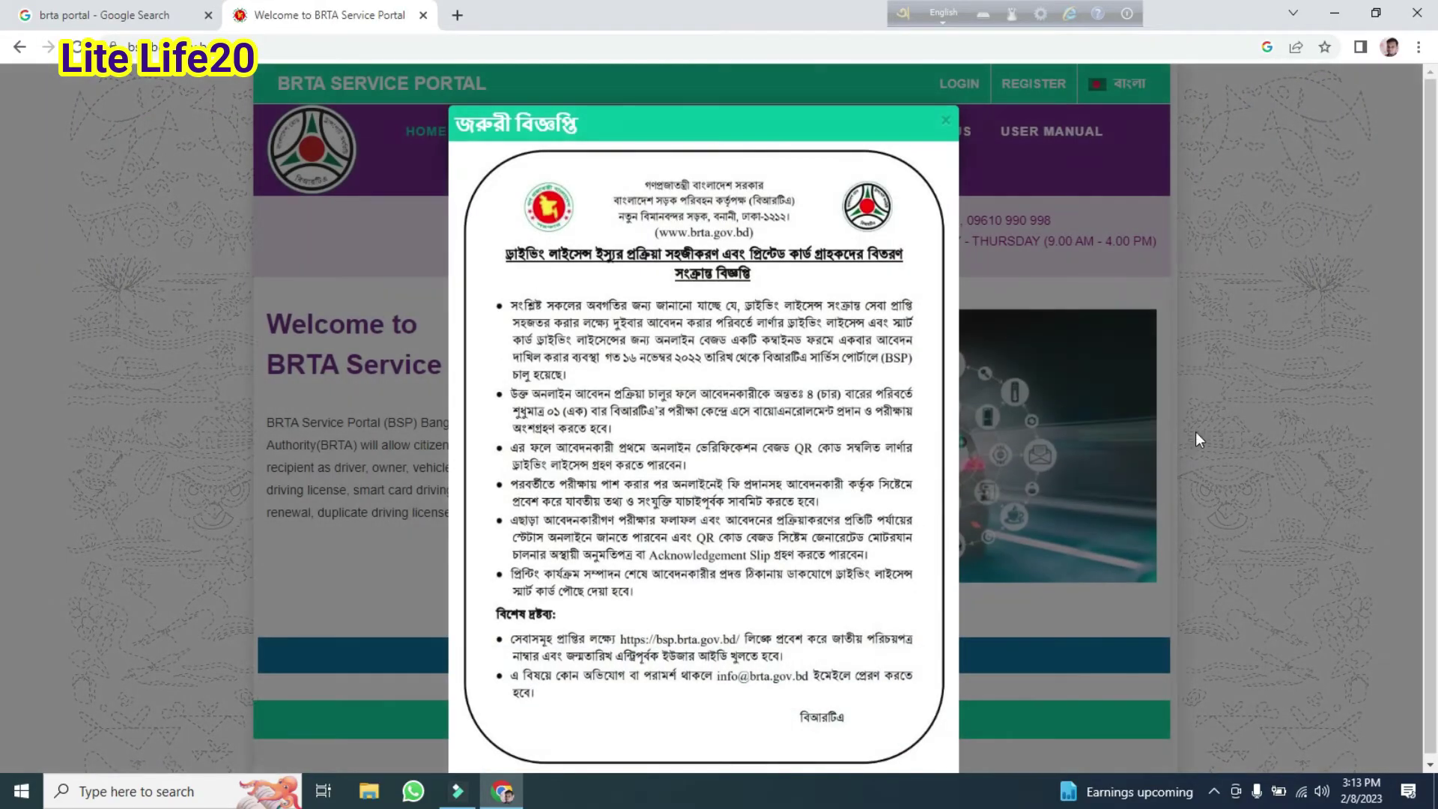
click(1265, 420)
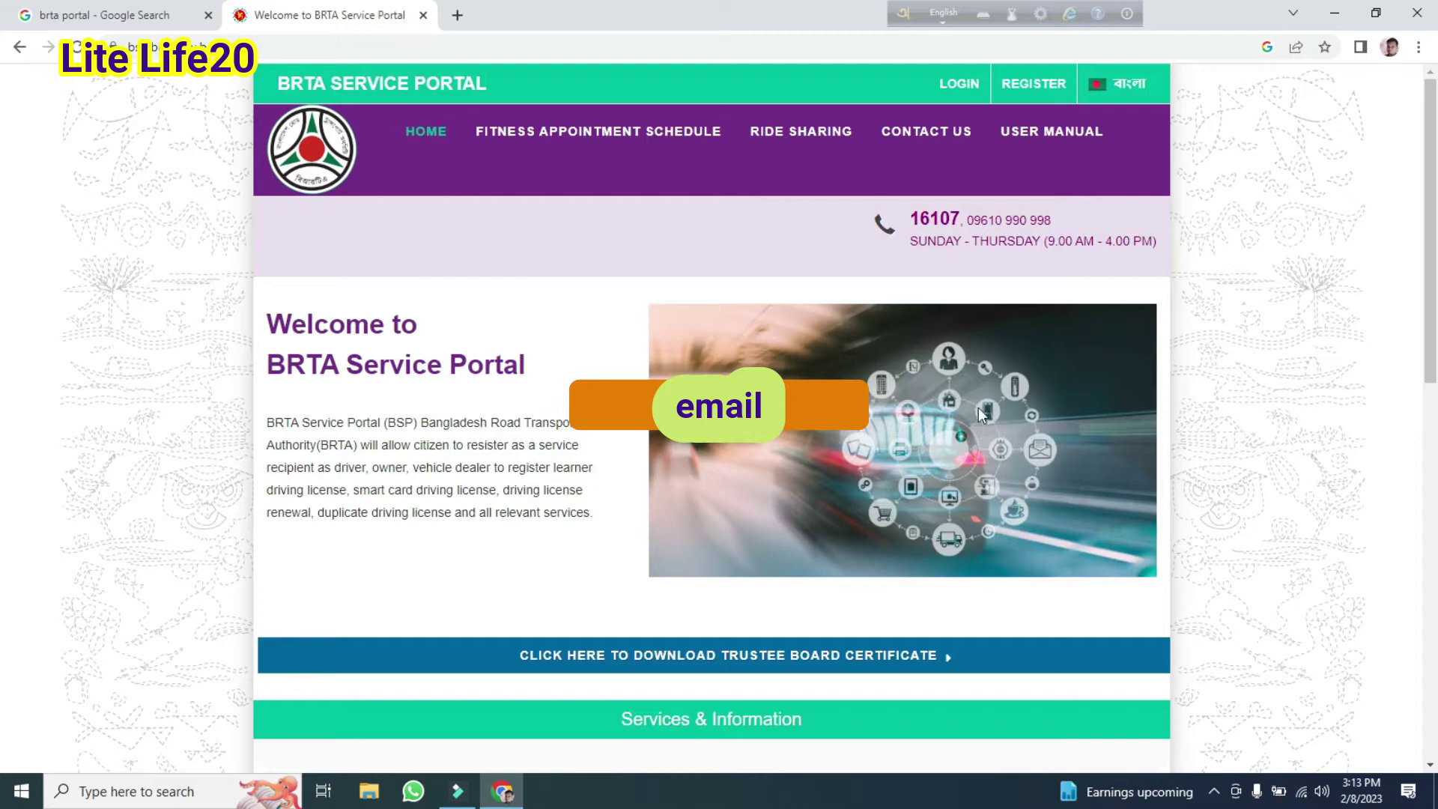
click(942, 96)
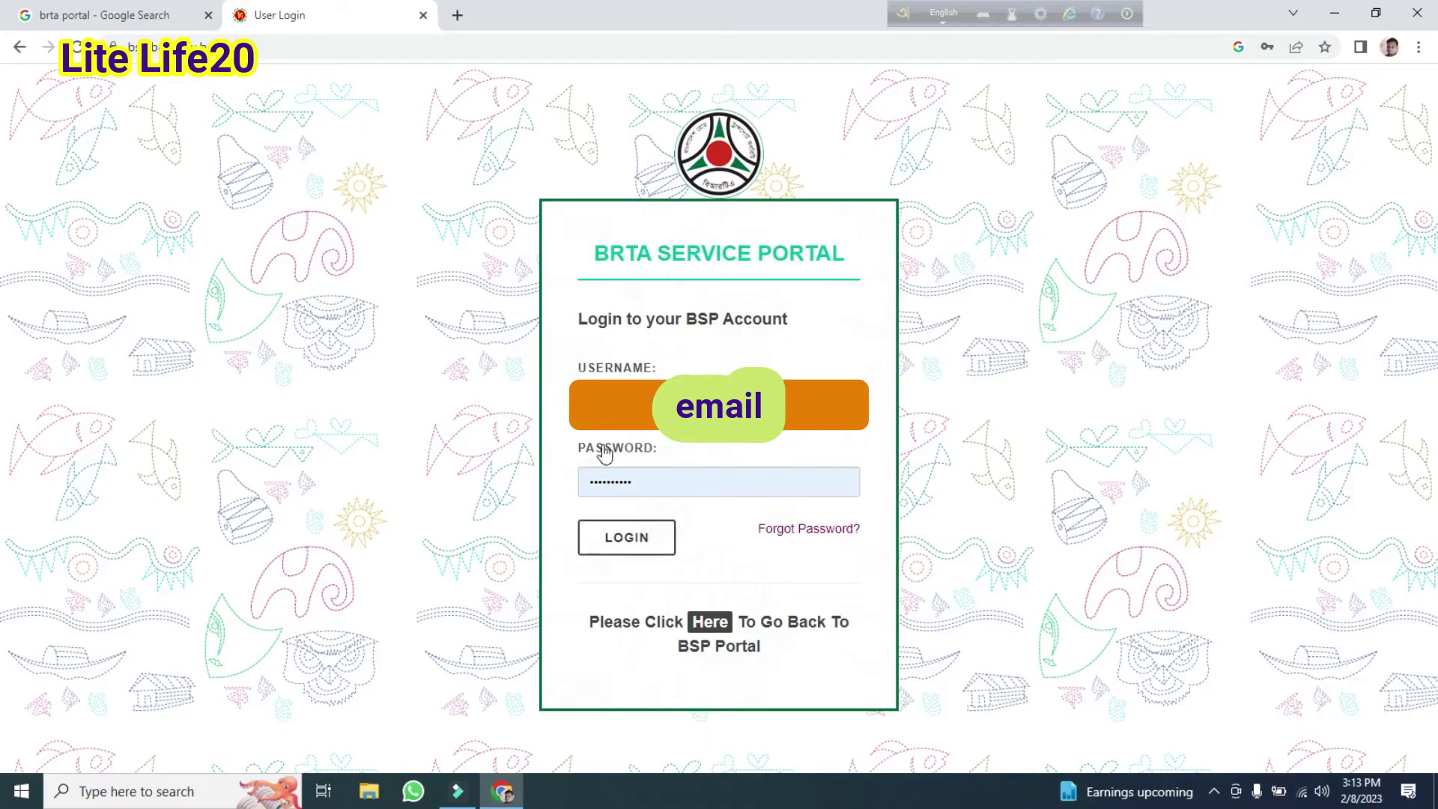
click(632, 547)
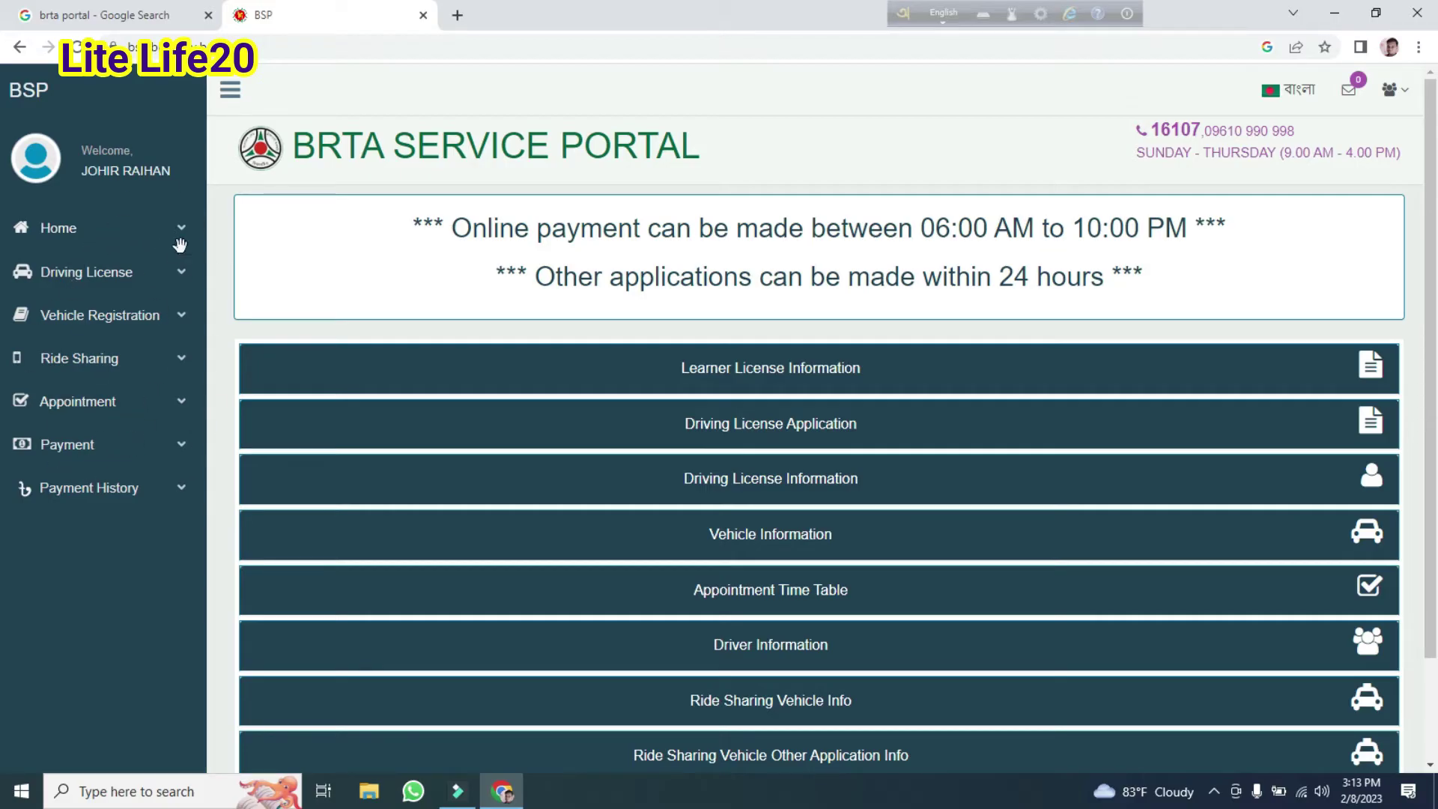
Open the registered vehicle payment form and enter the registration number's last four digits and manufacture year 2020
click(63, 448)
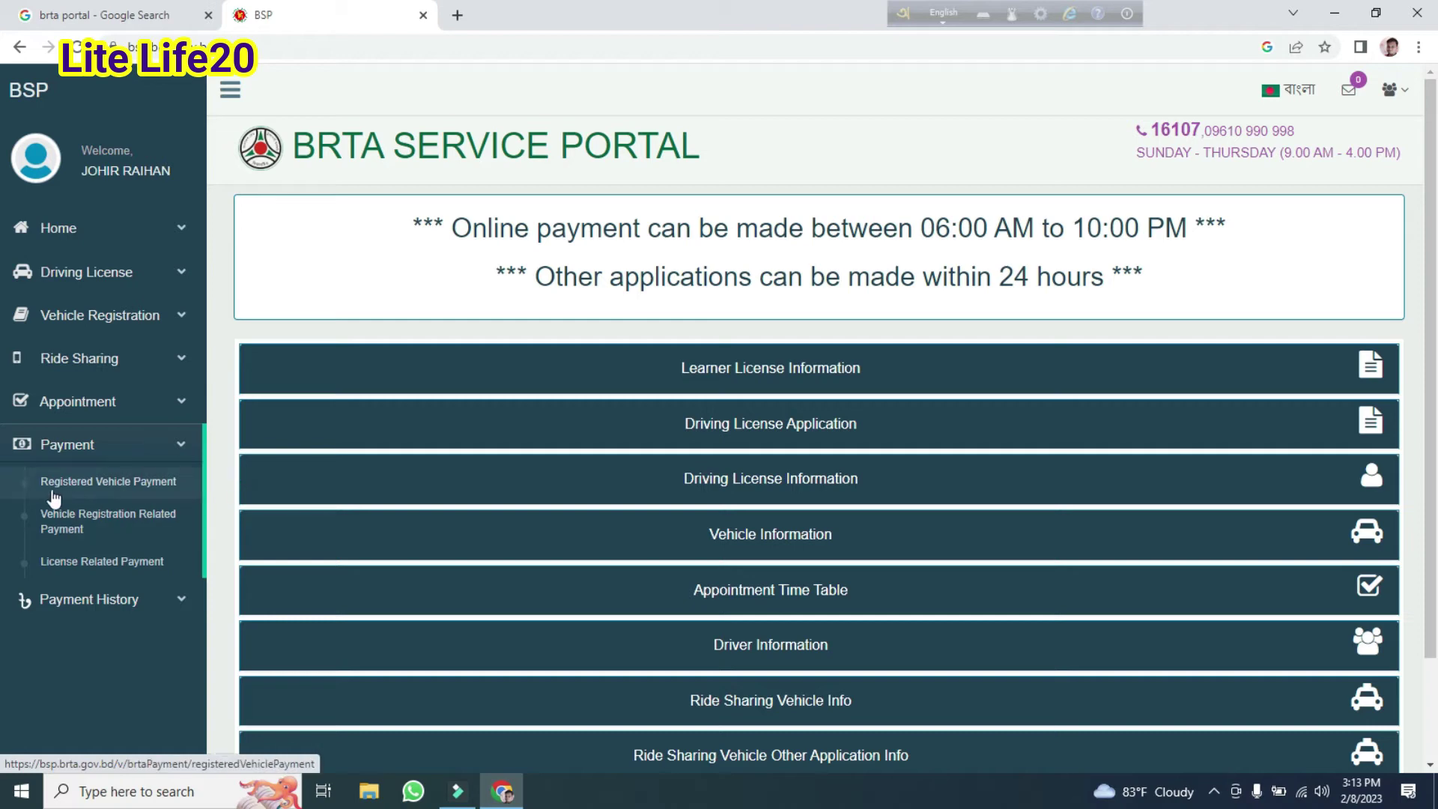
click(112, 495)
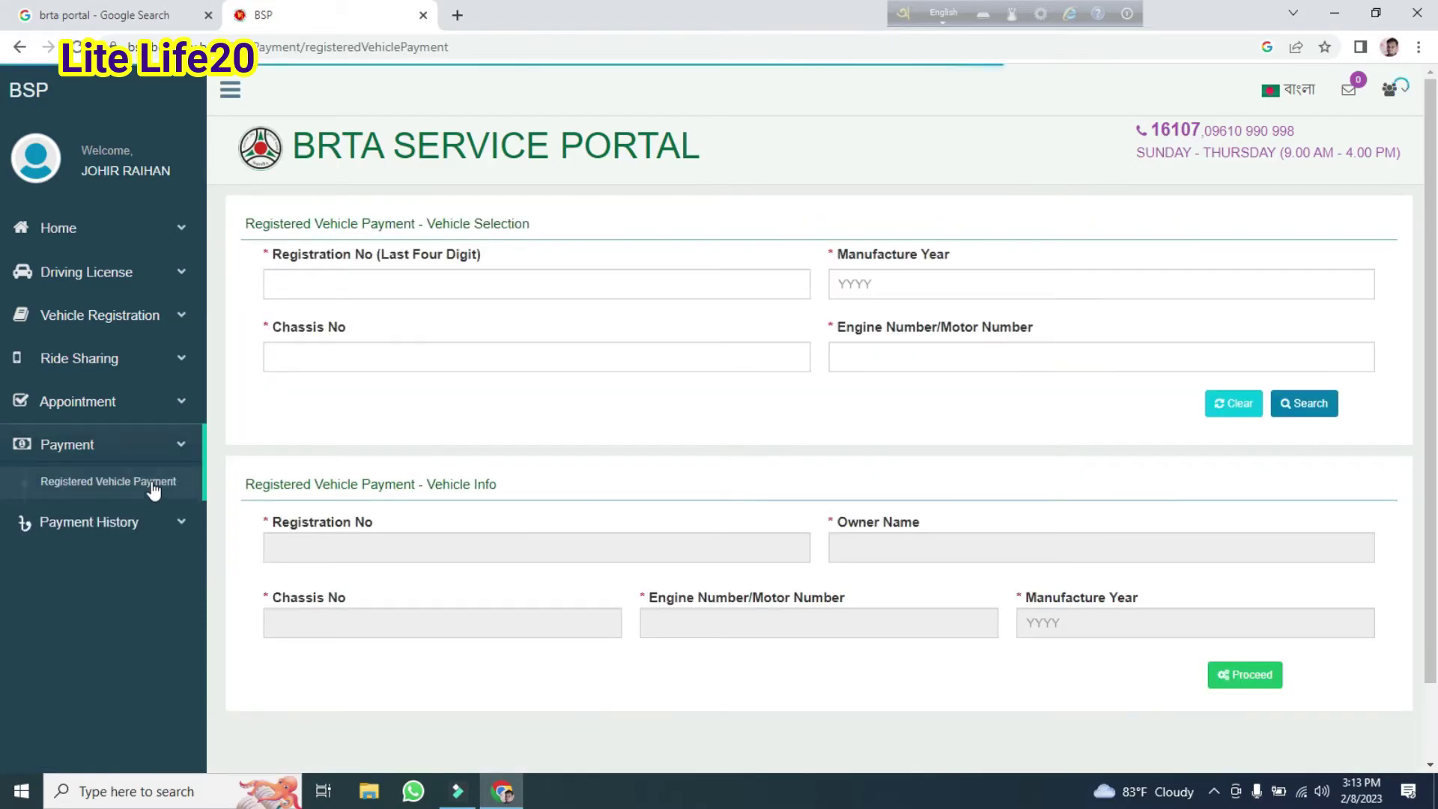
click(329, 277)
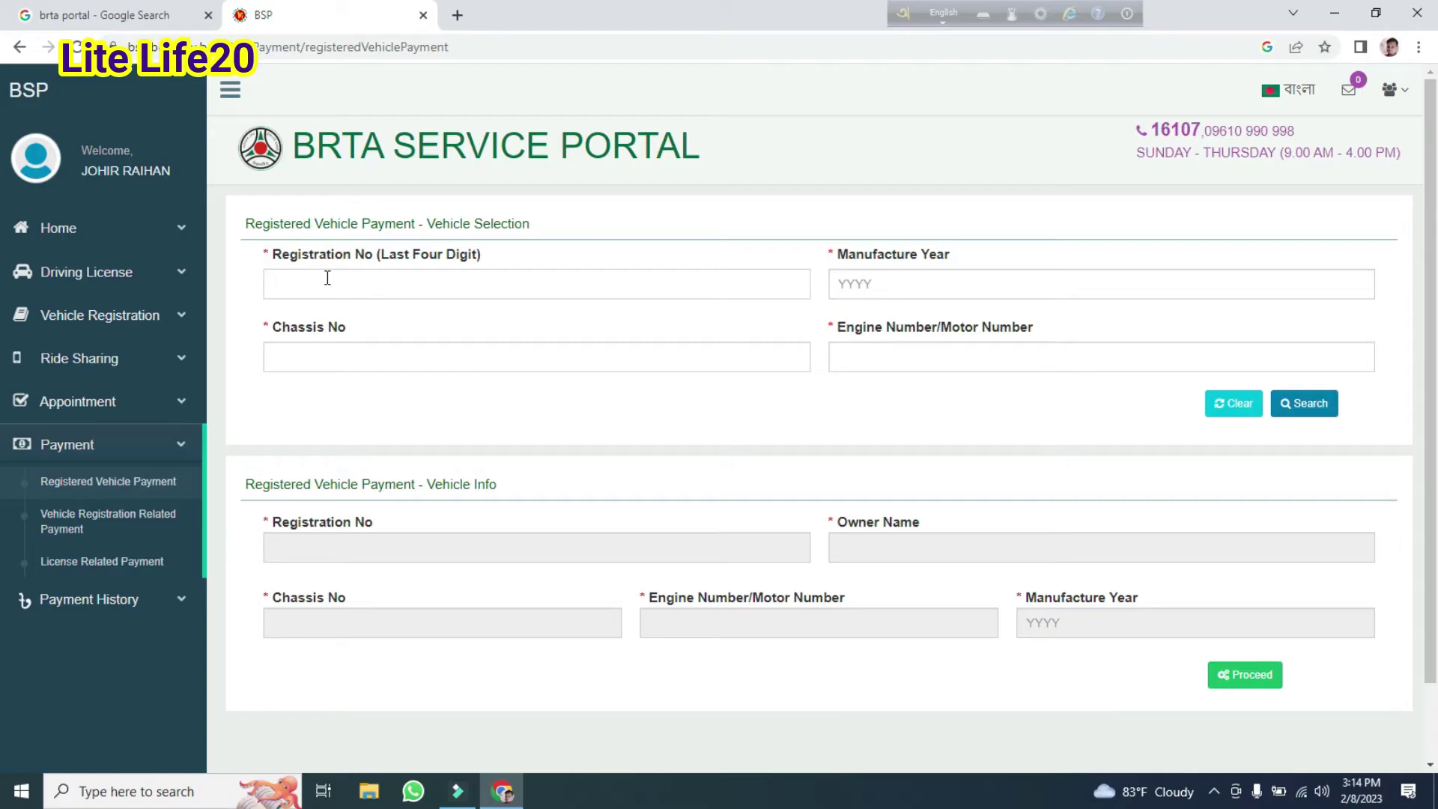
text(7218)
click(874, 283)
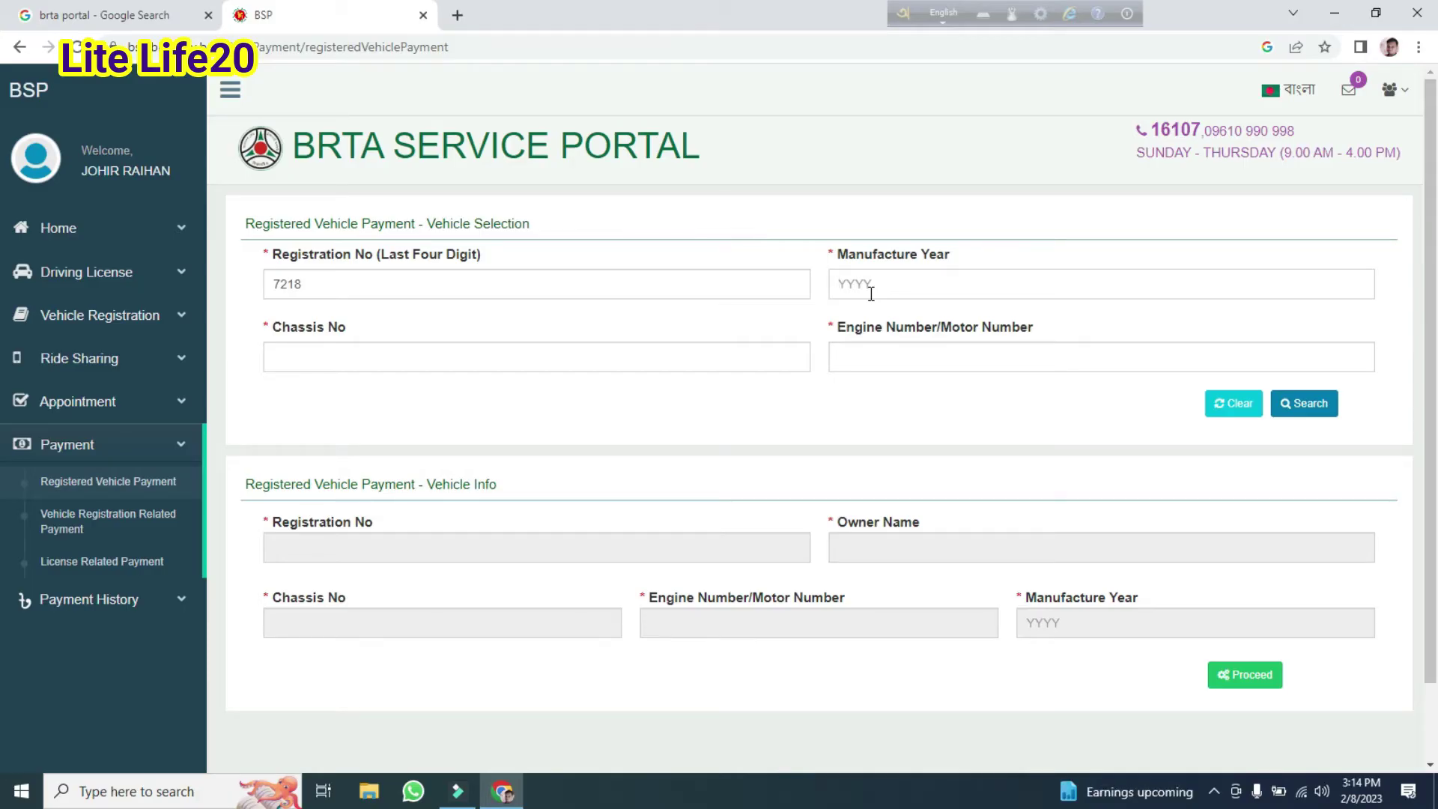
text(2020)
Enter the vehicle's chassis number and engine number in the vehicle selection form and search for the vehicle
click(310, 355)
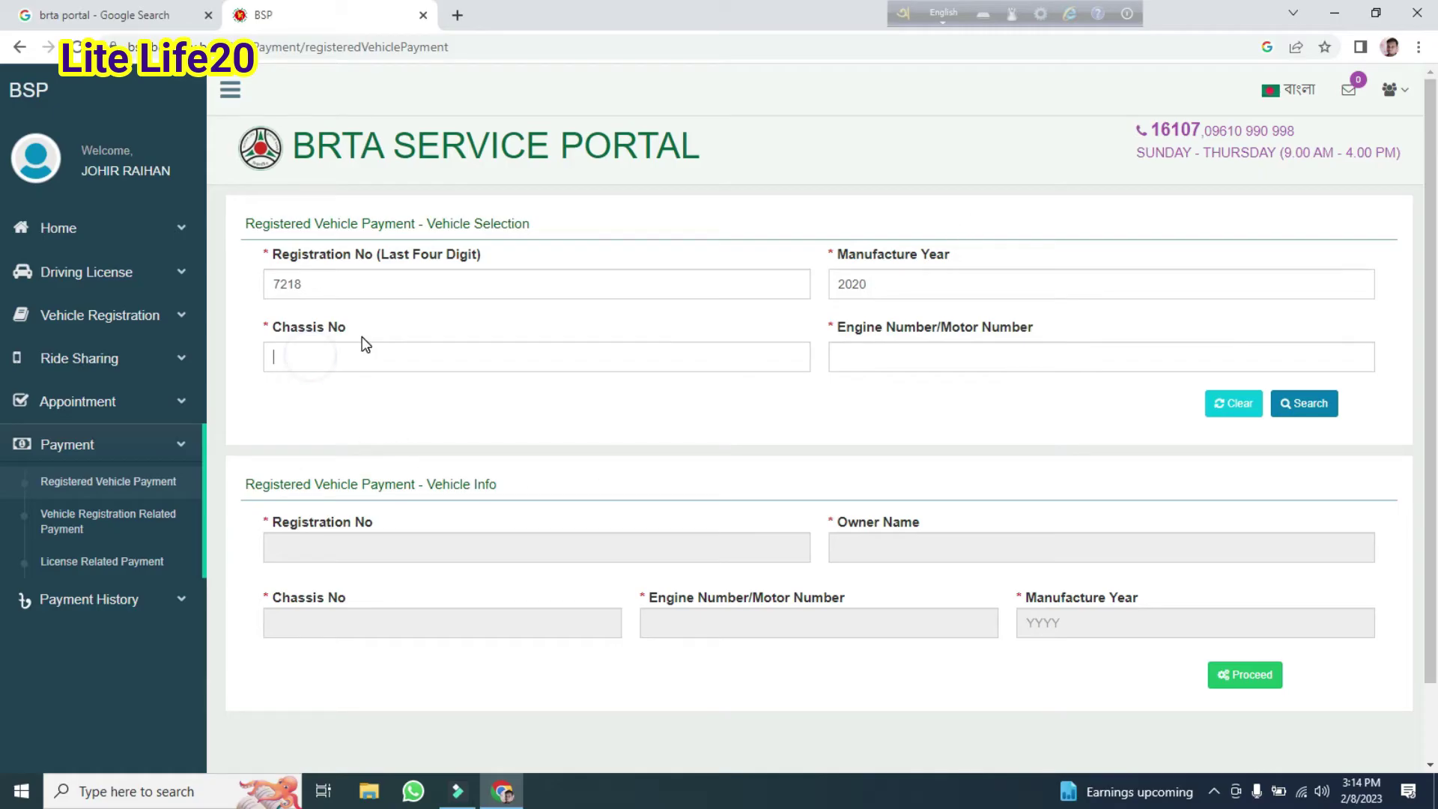
double_click(364, 325)
drag(364, 325, 289, 331)
click(299, 356)
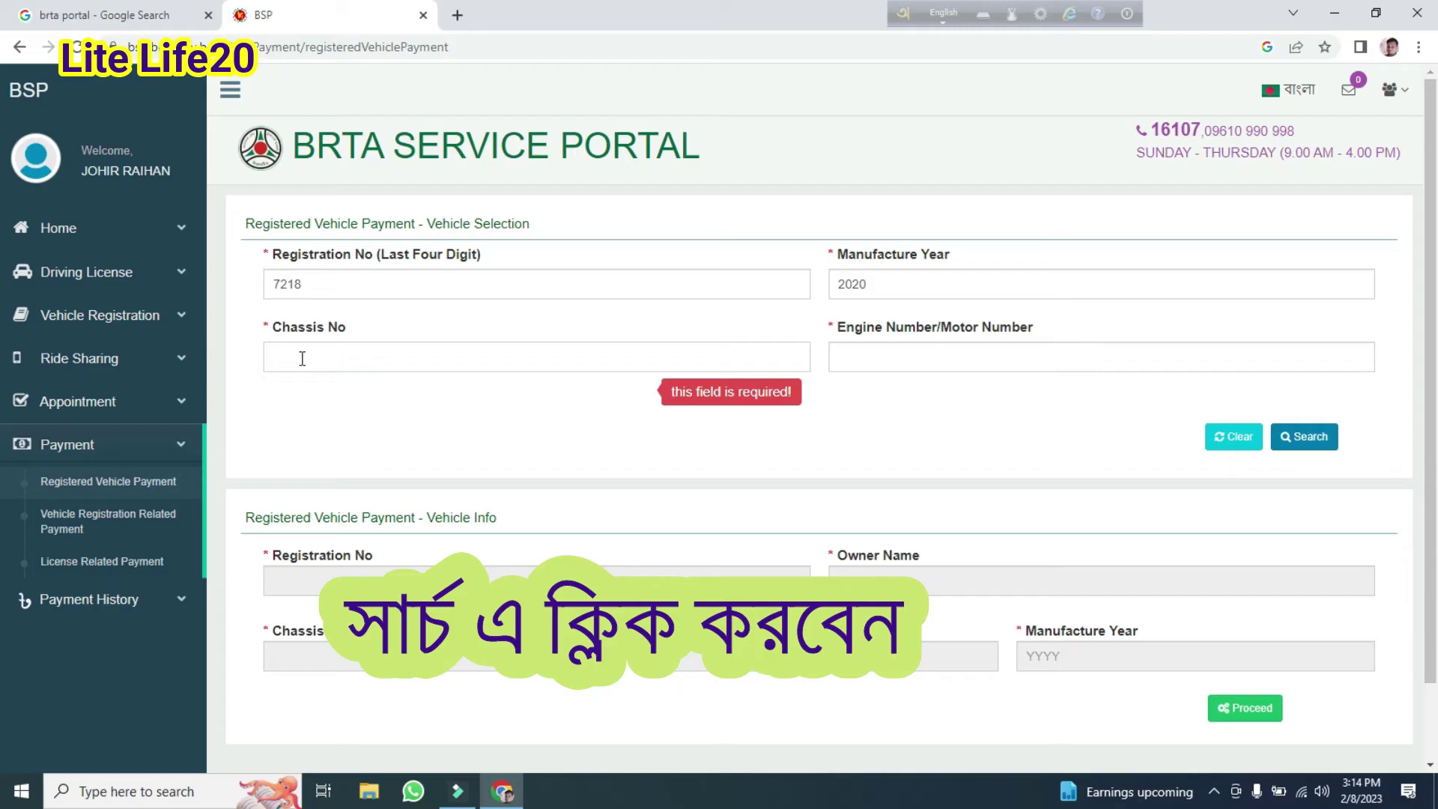
text(PS)
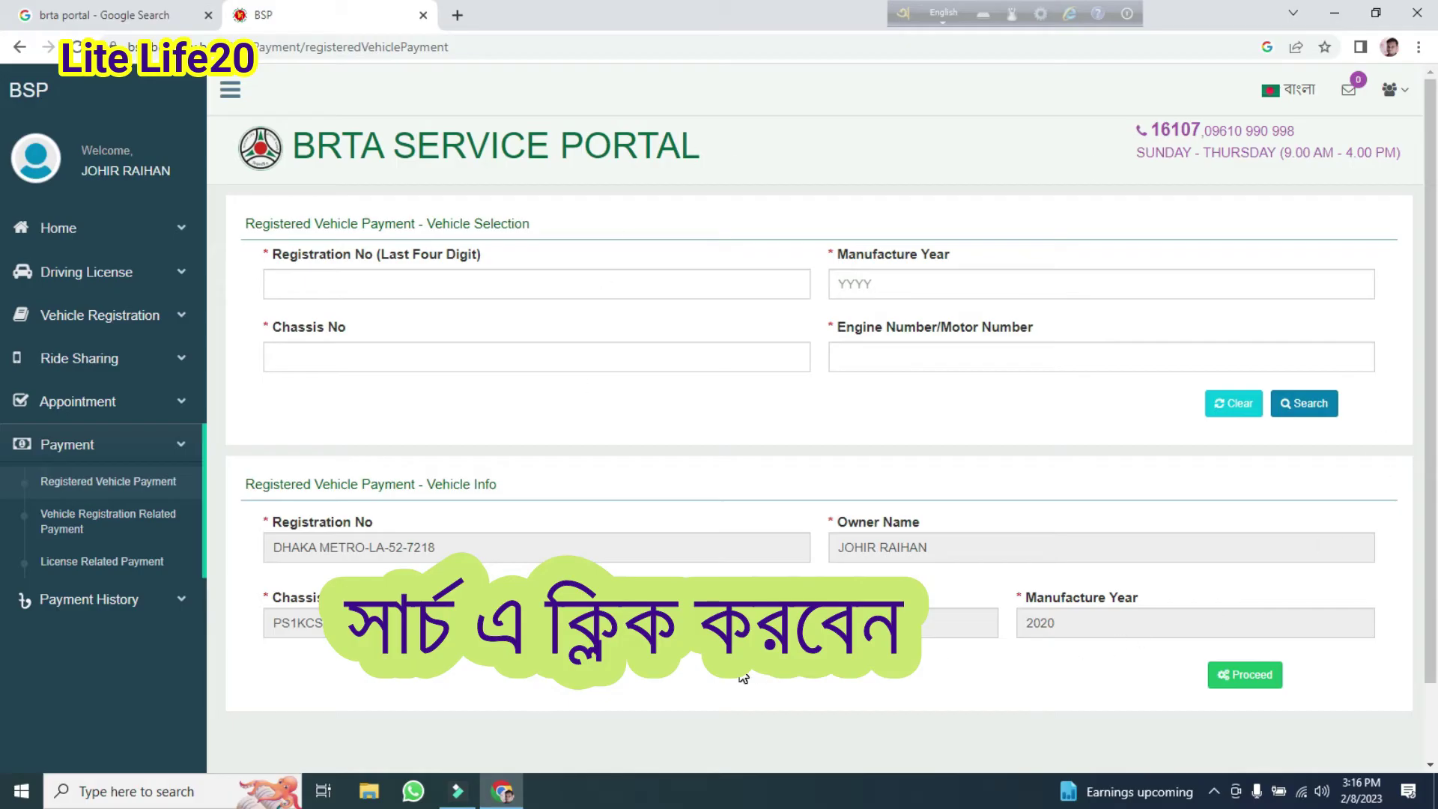
Examine the registration number and owner name in the vehicle info section of the registered vehicle payment page
drag(275, 547, 497, 549)
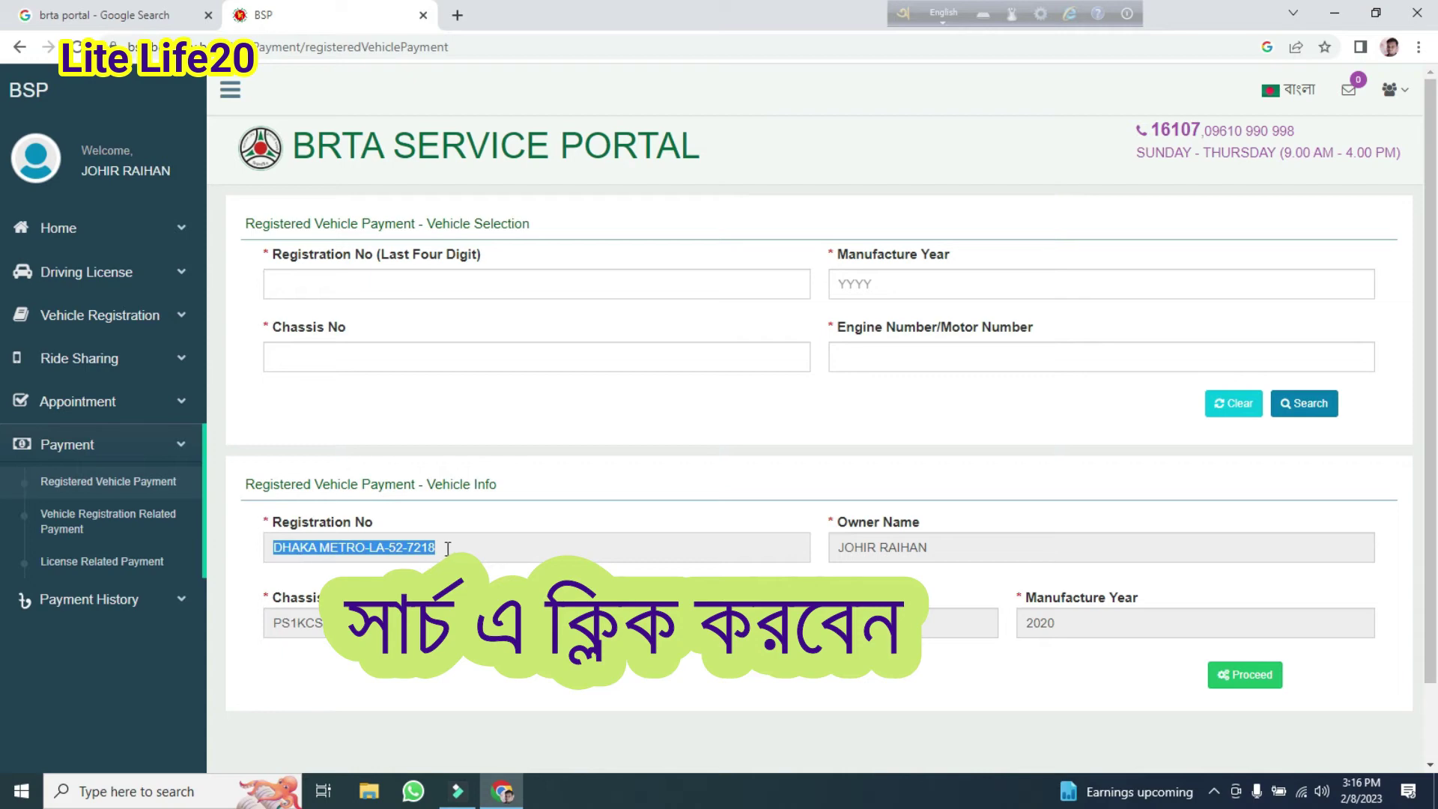
click(311, 547)
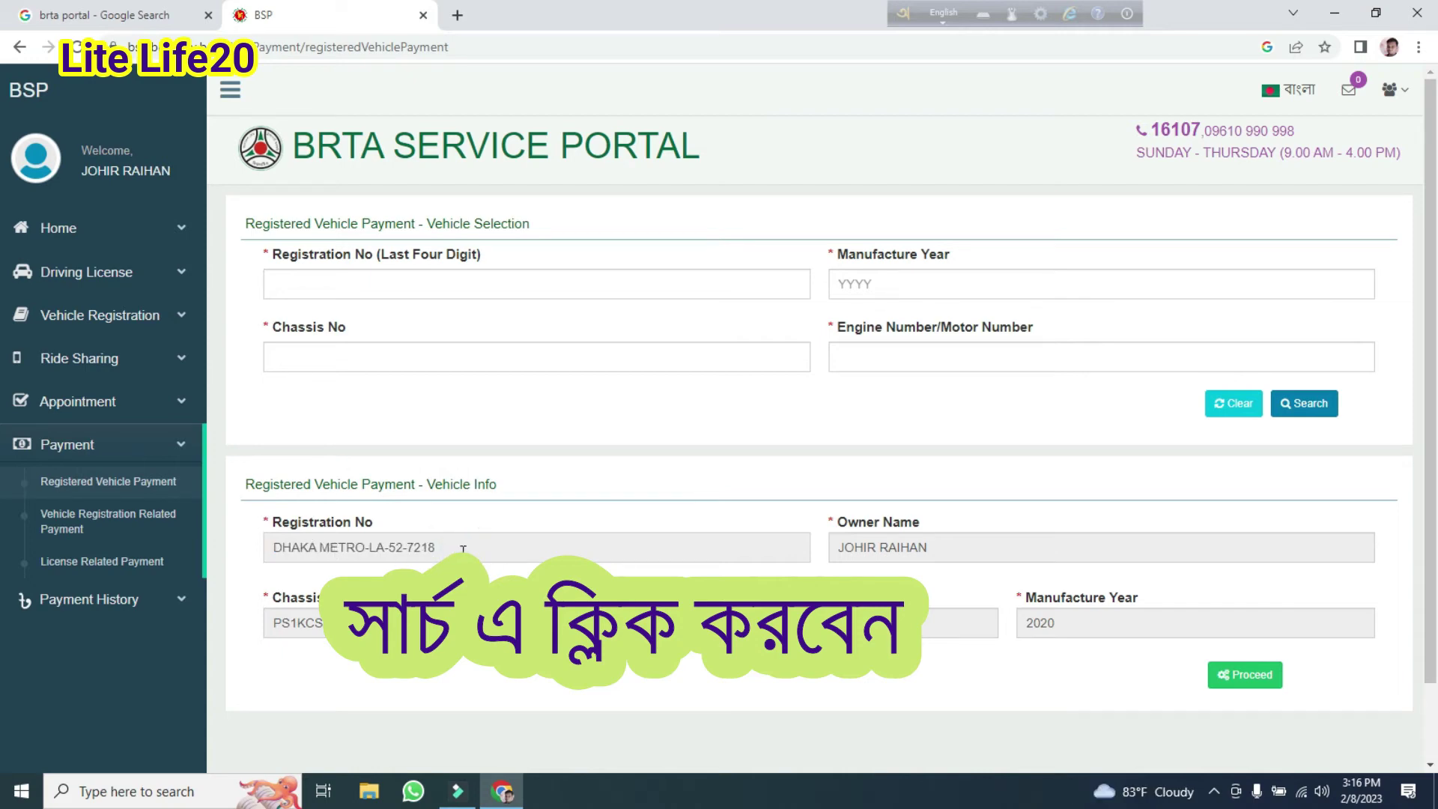
mouse_move(834, 548)
mouse_down()
mouse_move(945, 549)
mouse_move(834, 549)
mouse_up()
click(945, 549)
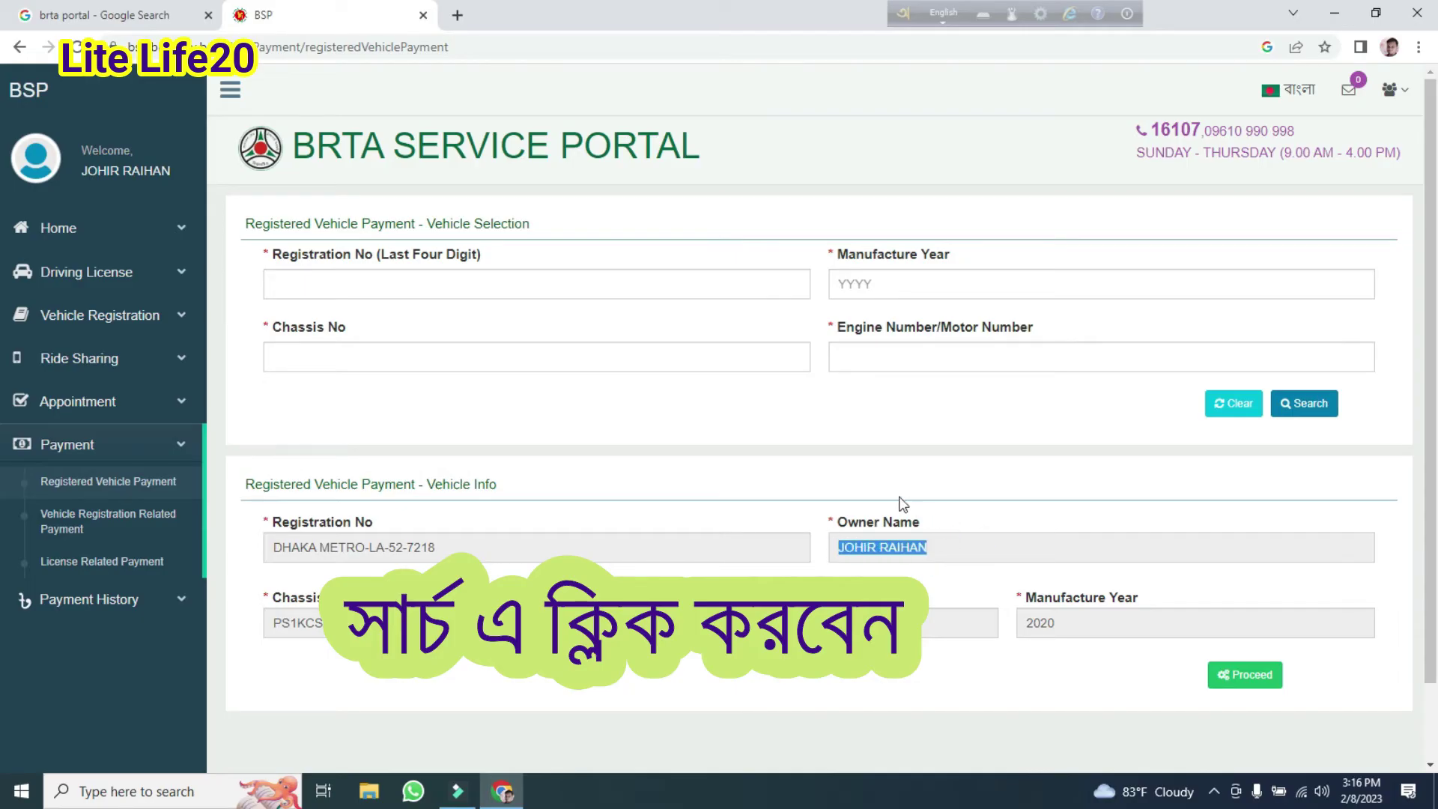
drag(824, 499, 844, 573)
click(844, 574)
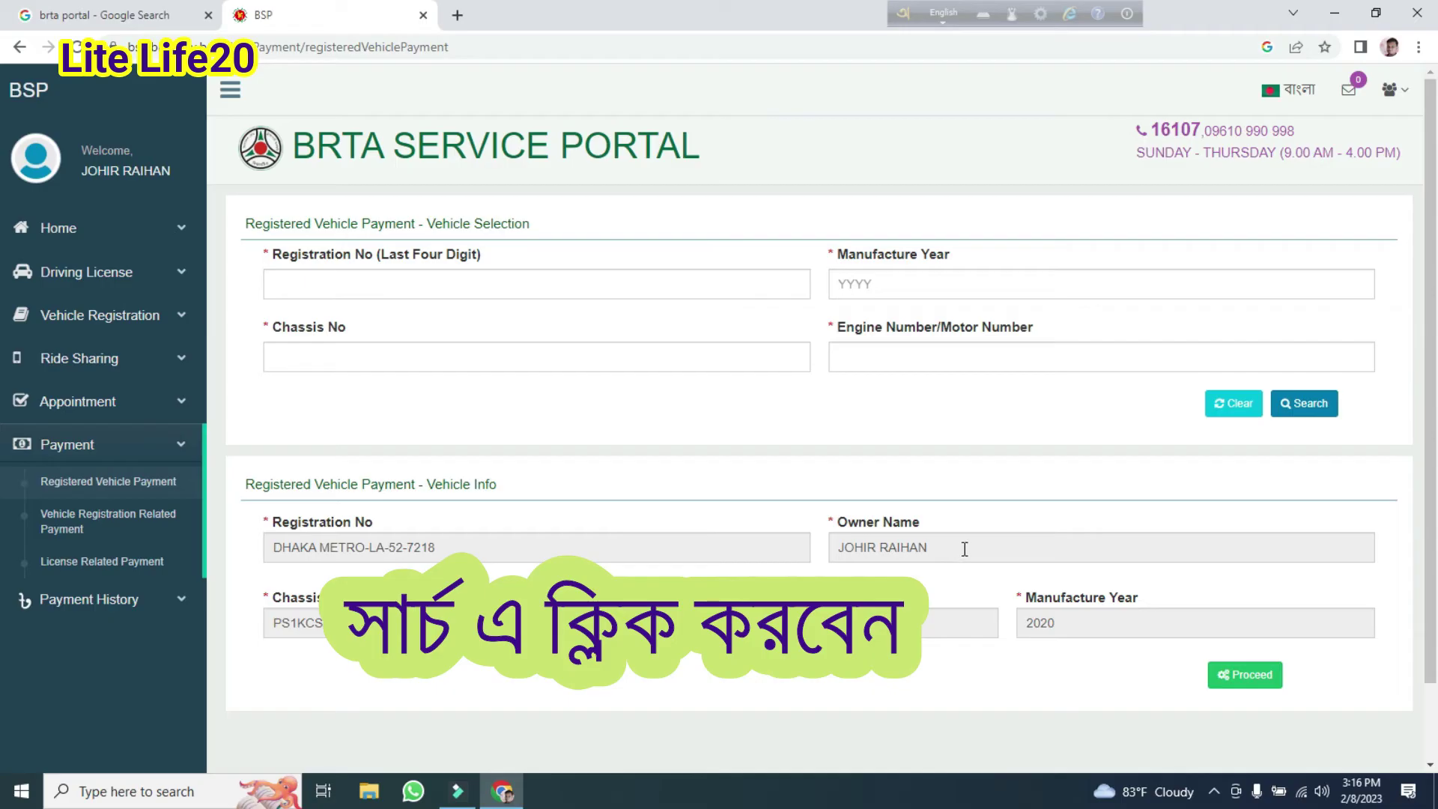
drag(956, 549, 831, 548)
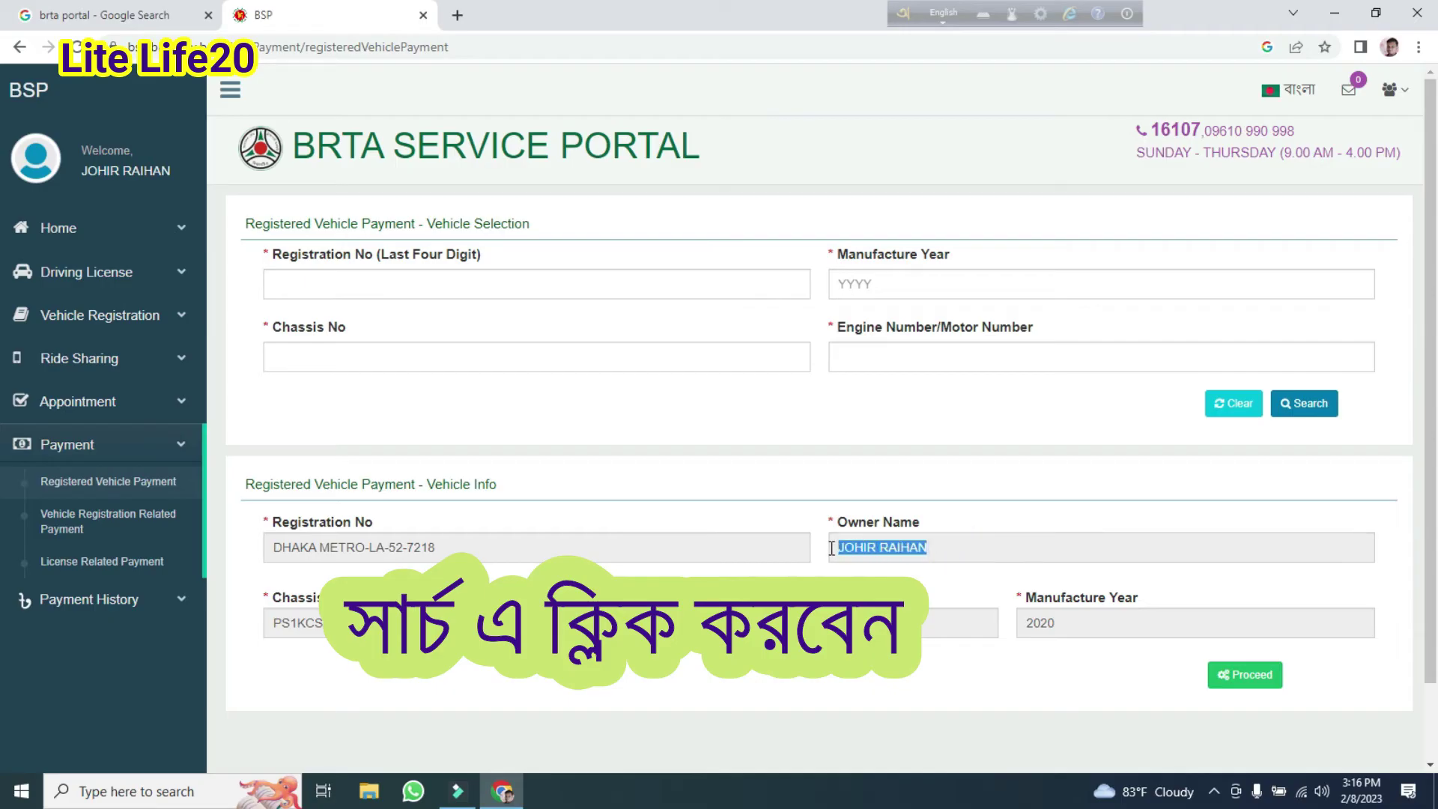
click(989, 547)
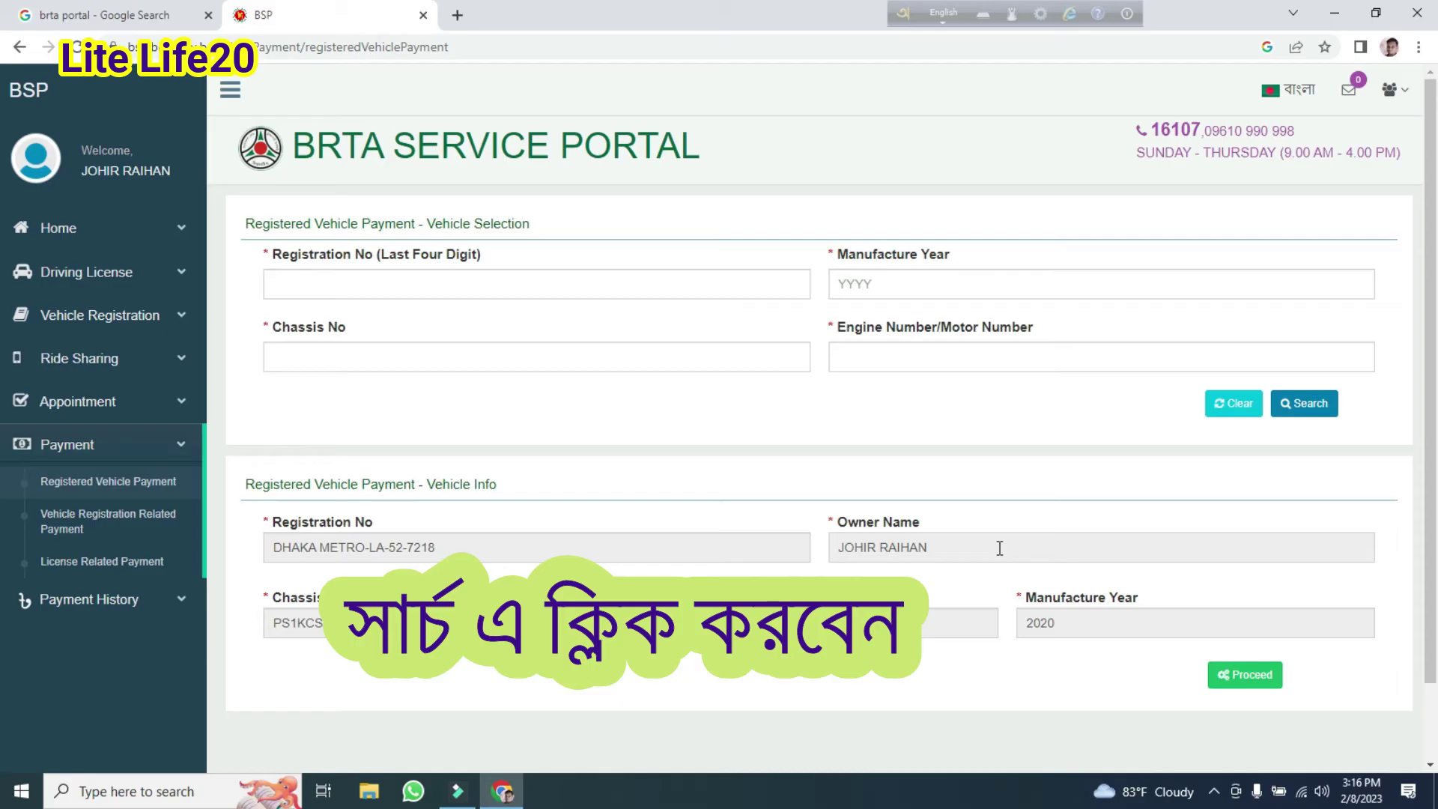
drag(999, 547, 830, 544)
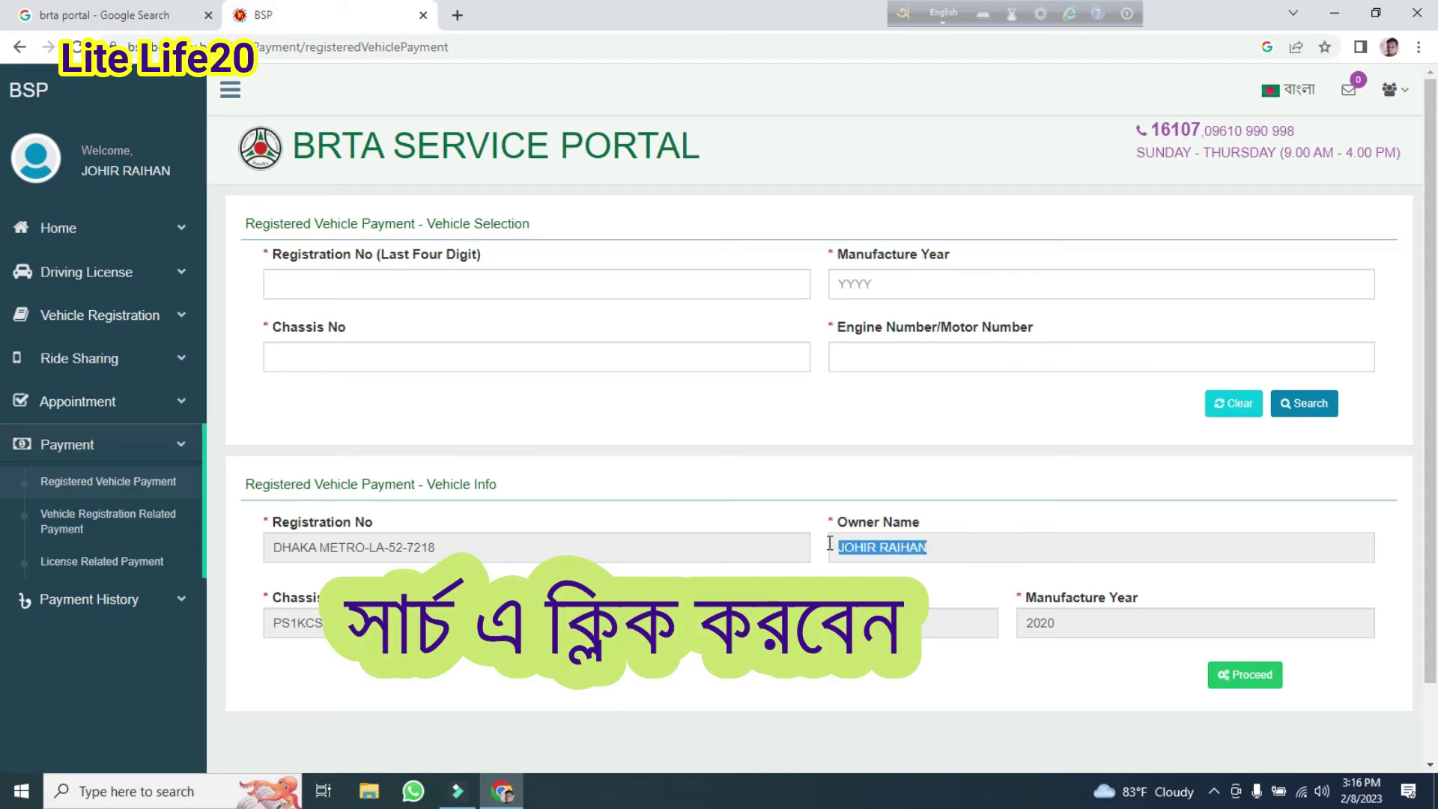
click(941, 554)
drag(942, 552, 829, 551)
click(966, 550)
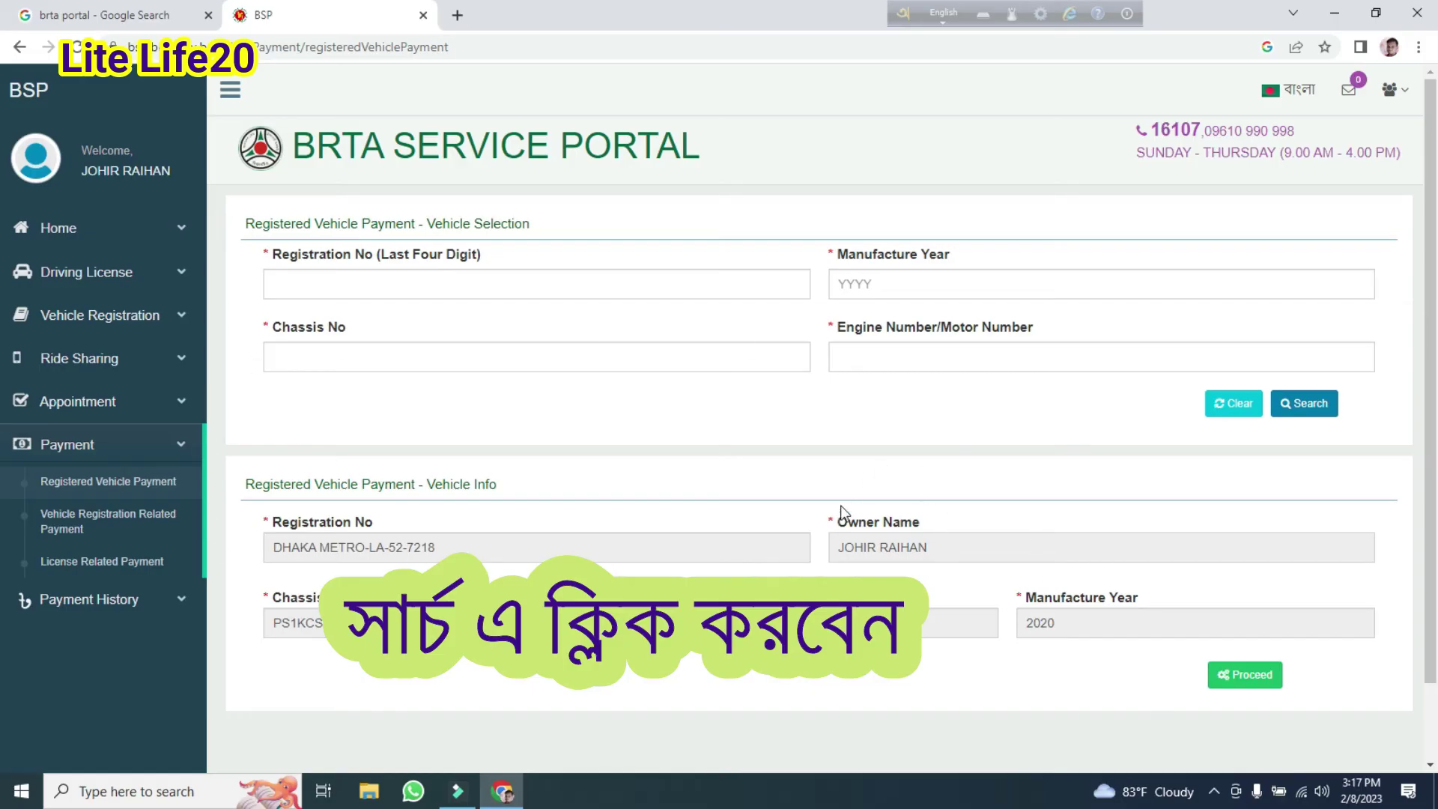
mouse_move(833, 549)
mouse_down()
mouse_move(935, 550)
mouse_move(824, 550)
mouse_up()
click(956, 549)
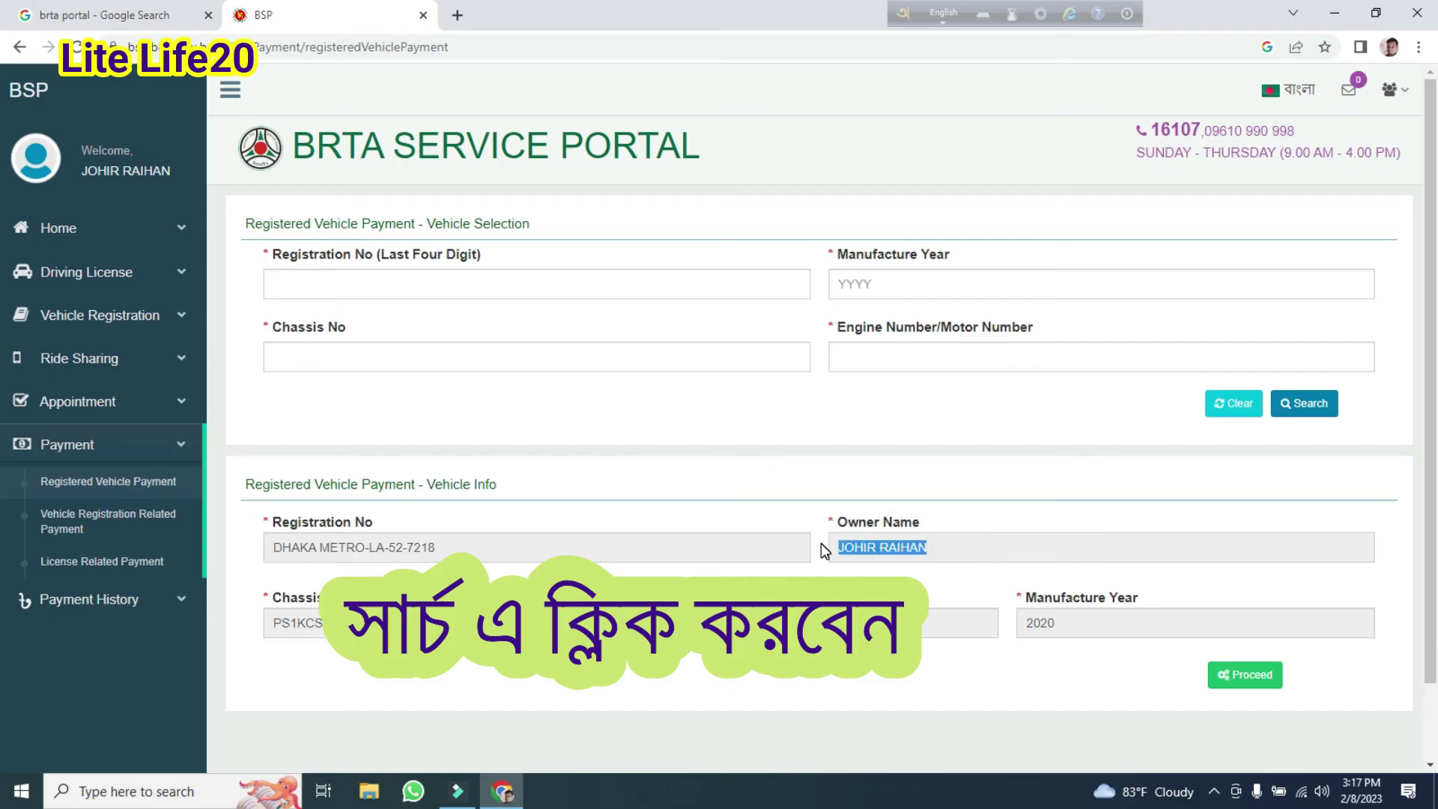
click(979, 544)
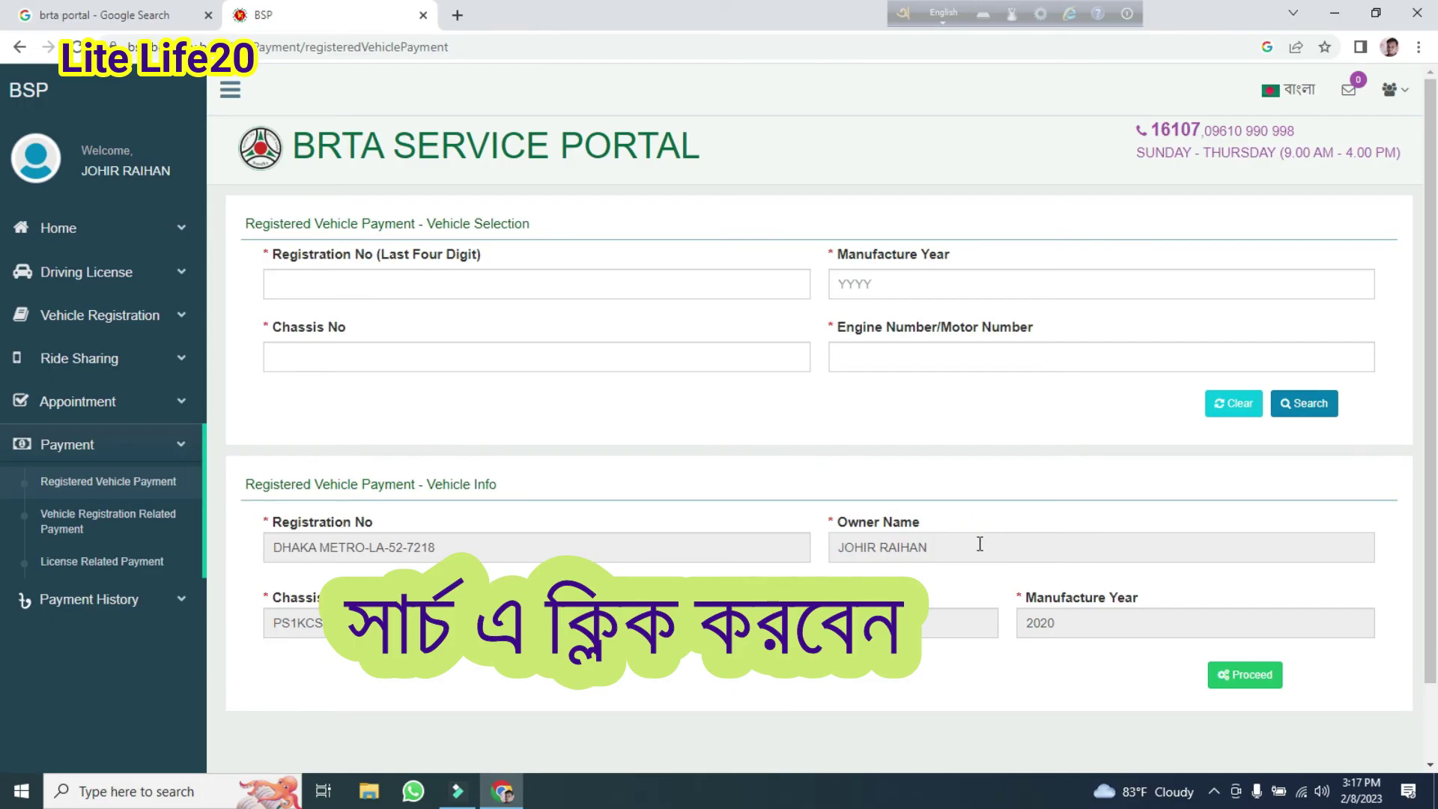
drag(980, 544, 793, 545)
click(962, 540)
drag(1023, 551, 830, 554)
click(988, 541)
triple_click(932, 553)
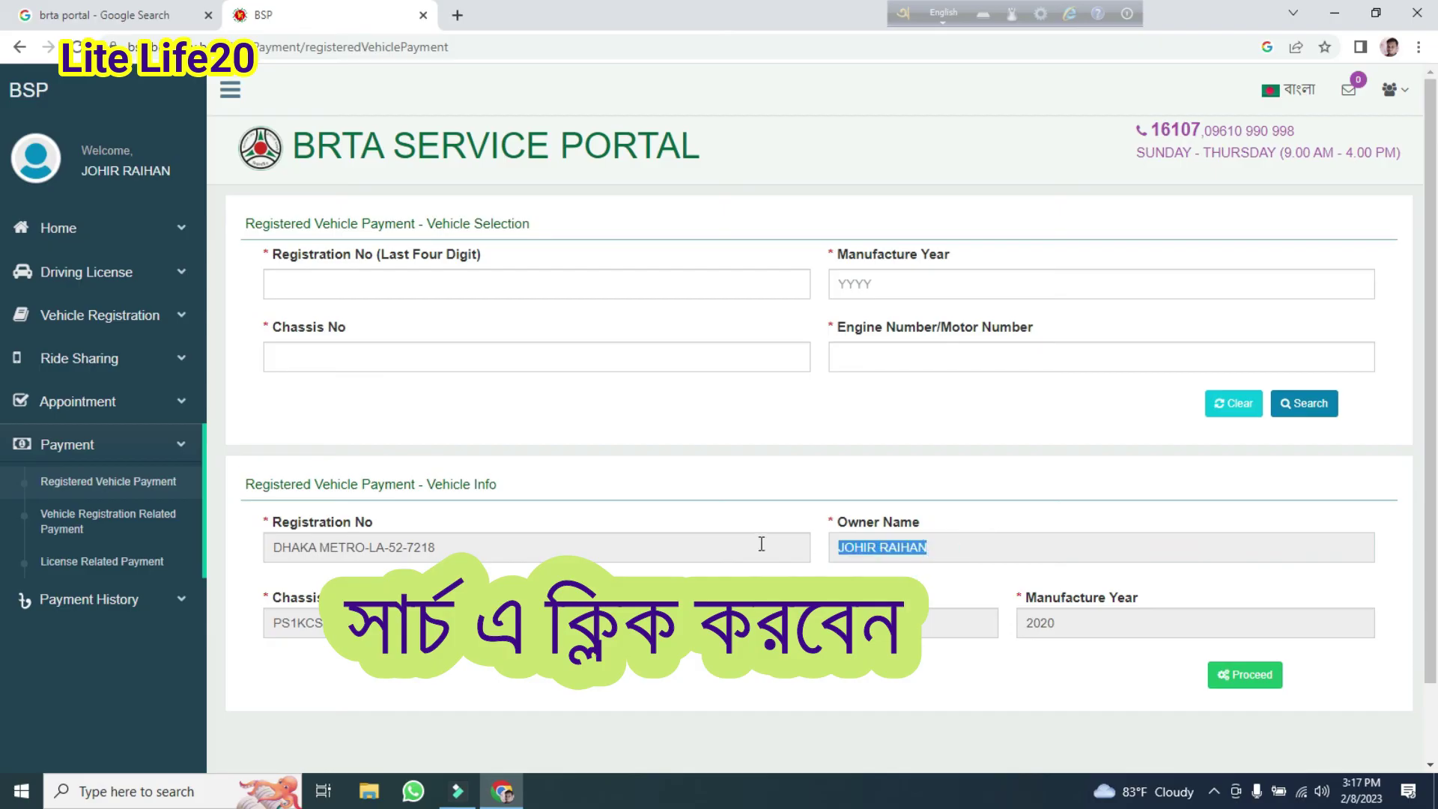
click(952, 544)
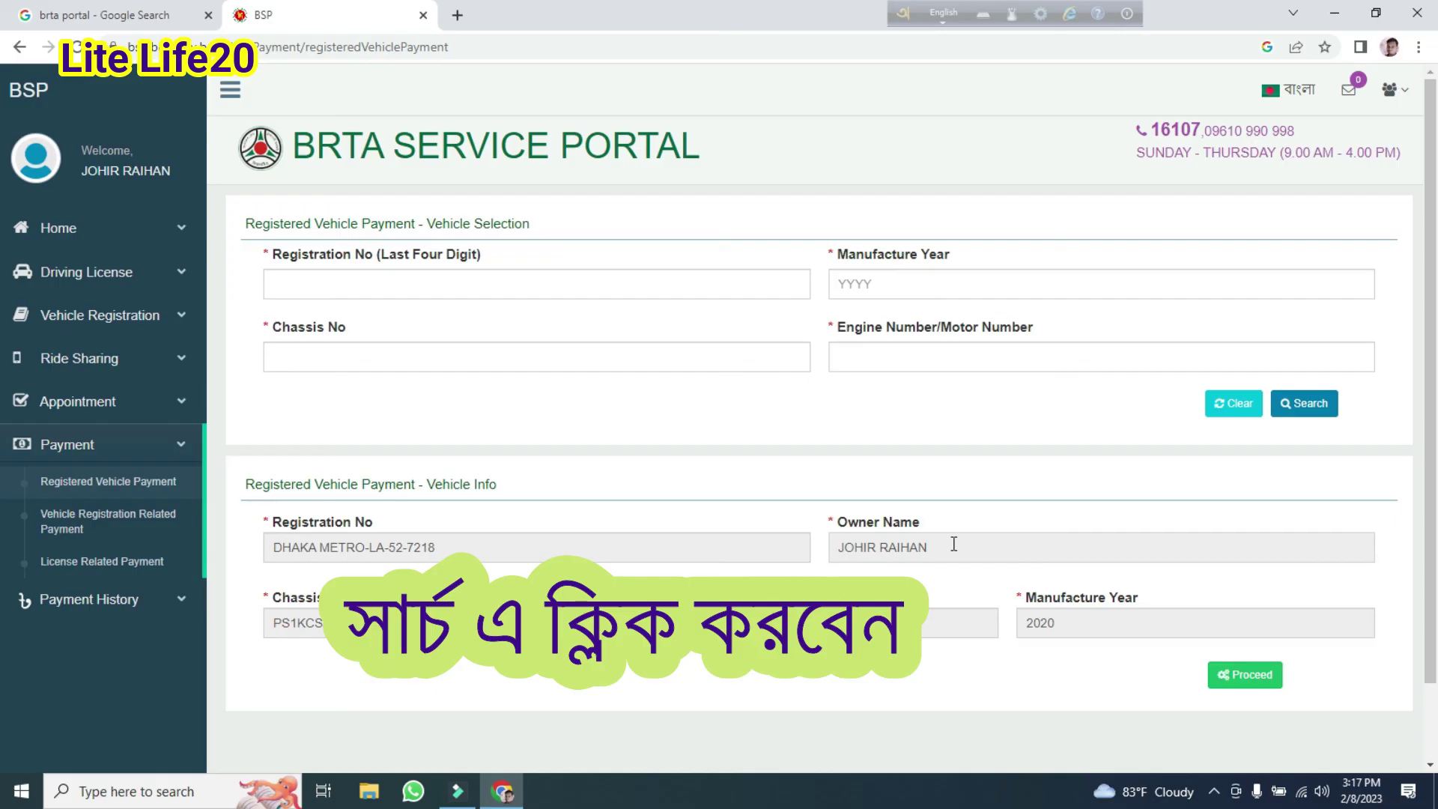